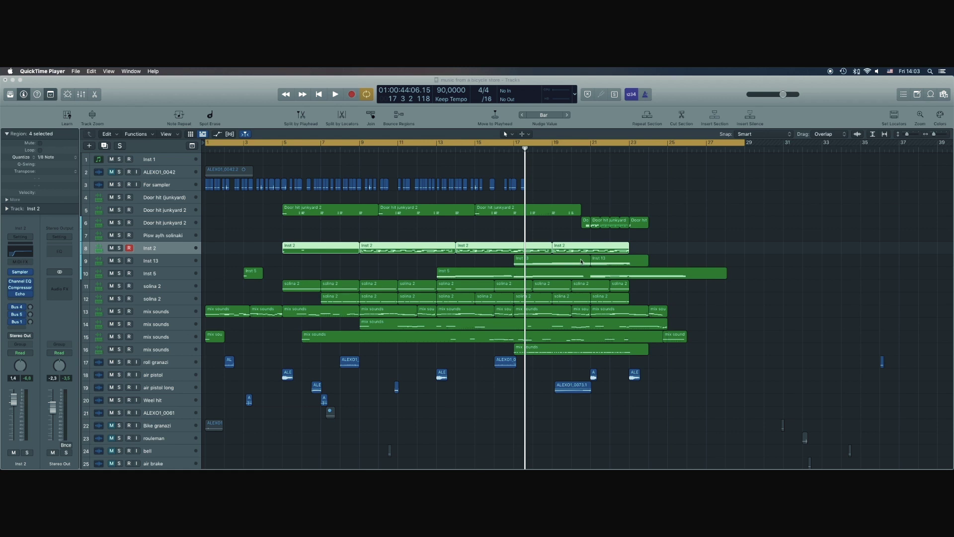
scroll(532, 256, "down", 1)
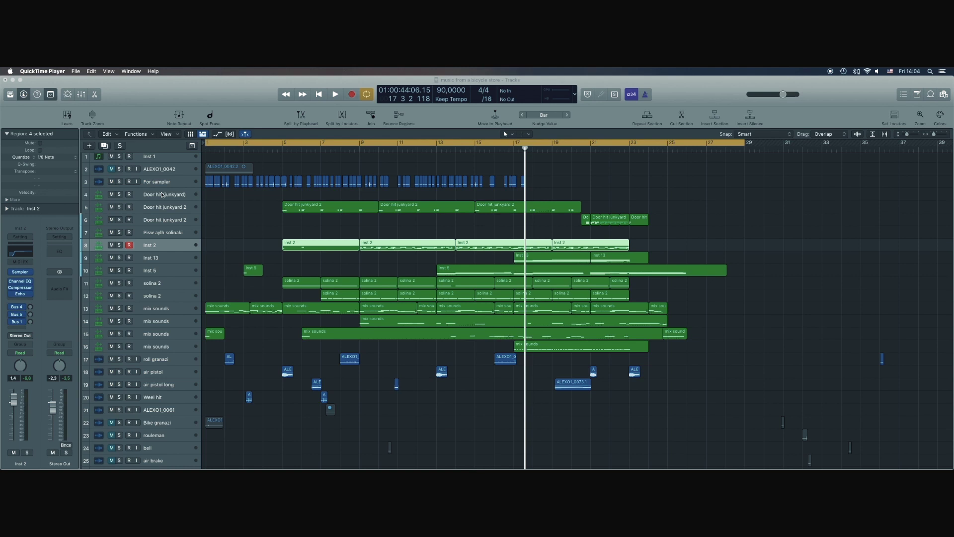
Solo track 11, the first solina 2 track, so only its melody plays.
left_click(119, 282)
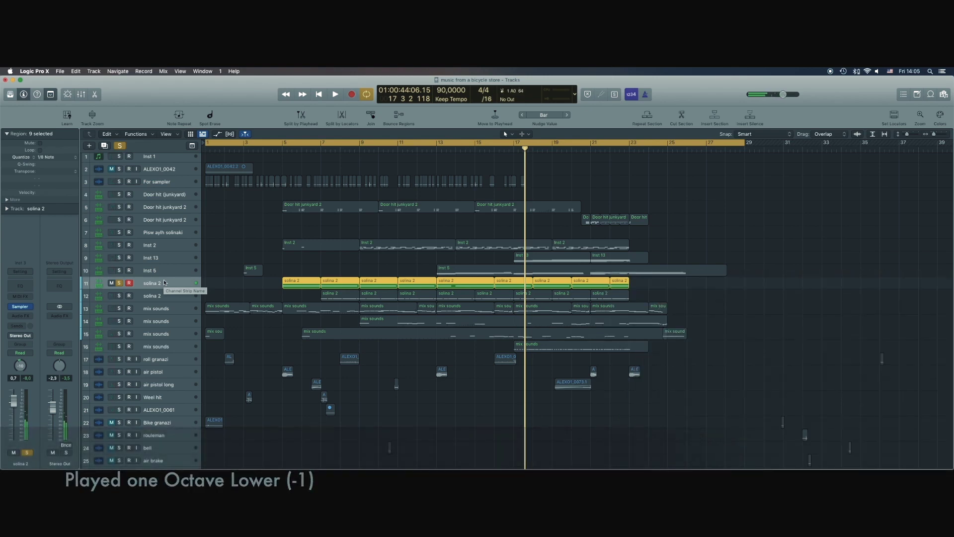
left_click(21, 307)
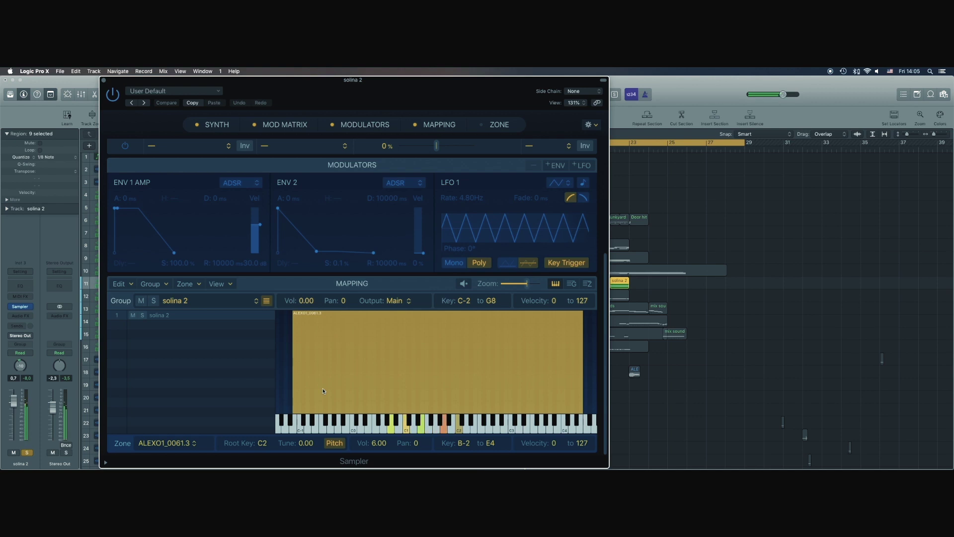
scroll(324, 390, "left", 3)
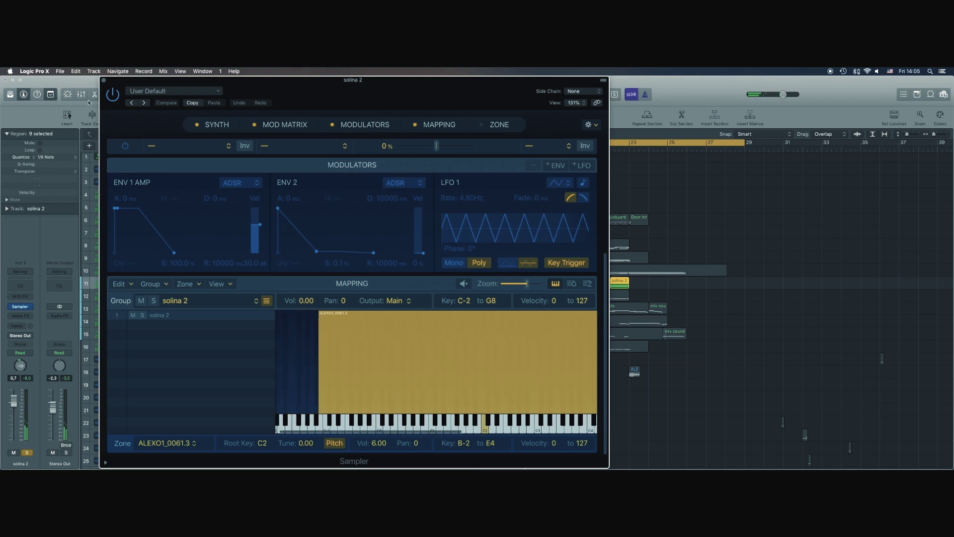
left_click(103, 81)
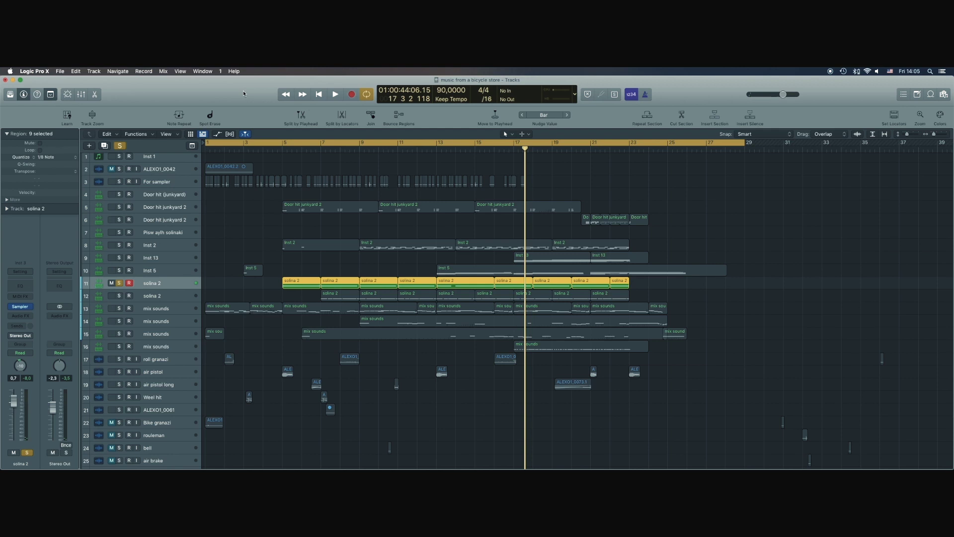
Play the soloed solina 2 melody from bar 5, then stop.
left_click(283, 146)
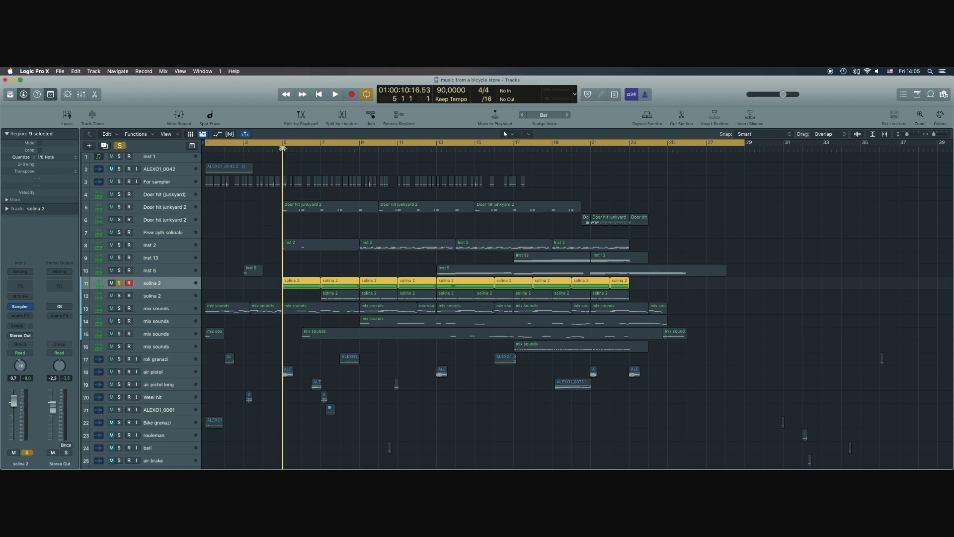
key("space")
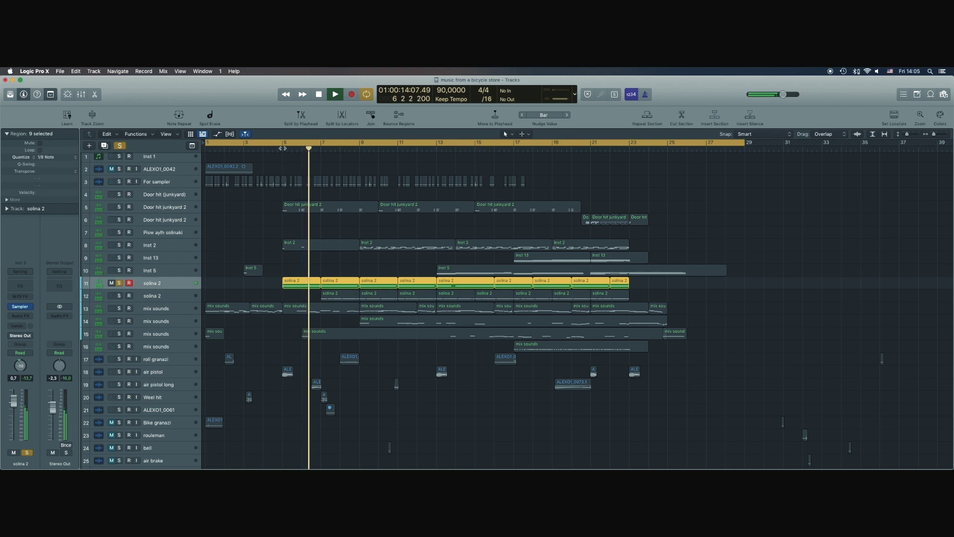
key("space")
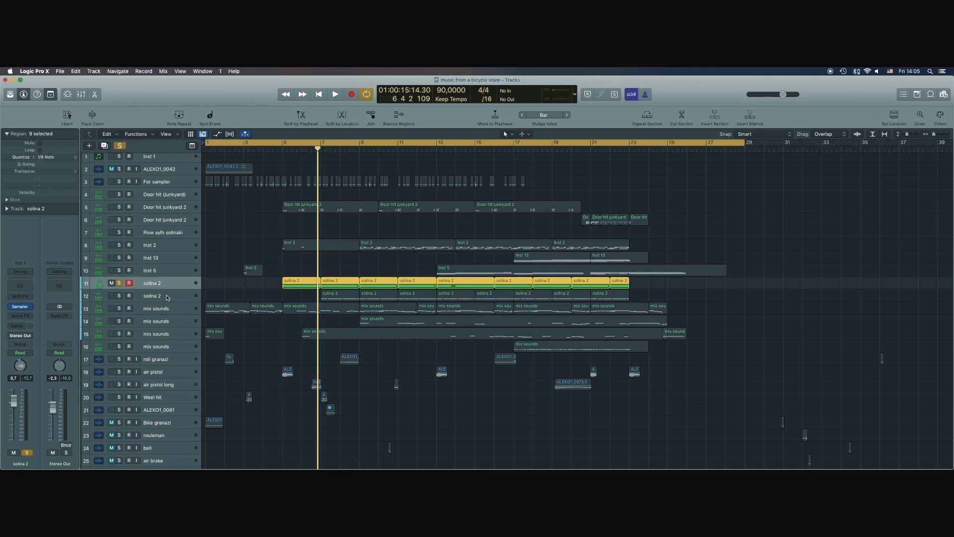
Solo the second solina 2 track and Inst 5 while playback resumes.
left_click(167, 297)
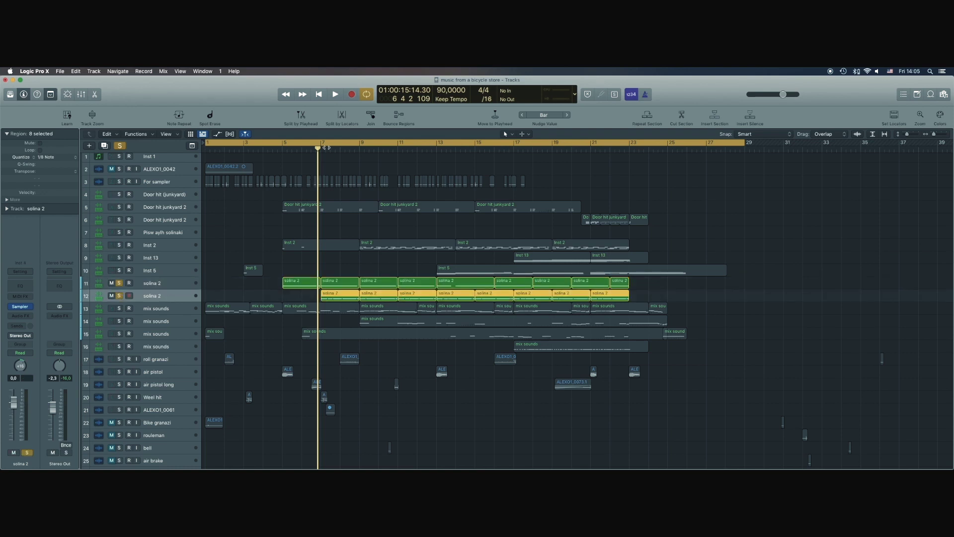
key("space")
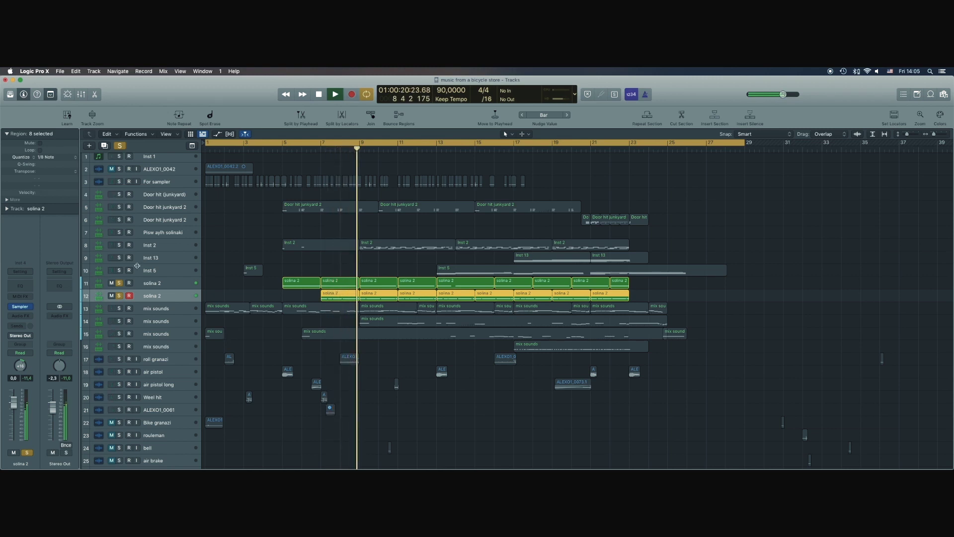
left_click(153, 269)
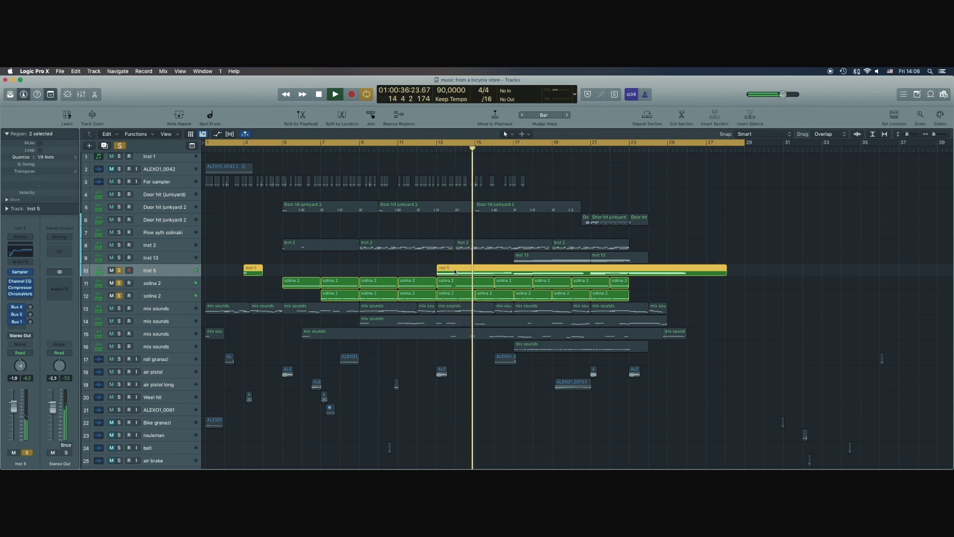
Solo Inst 2, replay from an earlier bar, and re-solo Inst 5 and both solina 2 tracks.
key("super+Down")
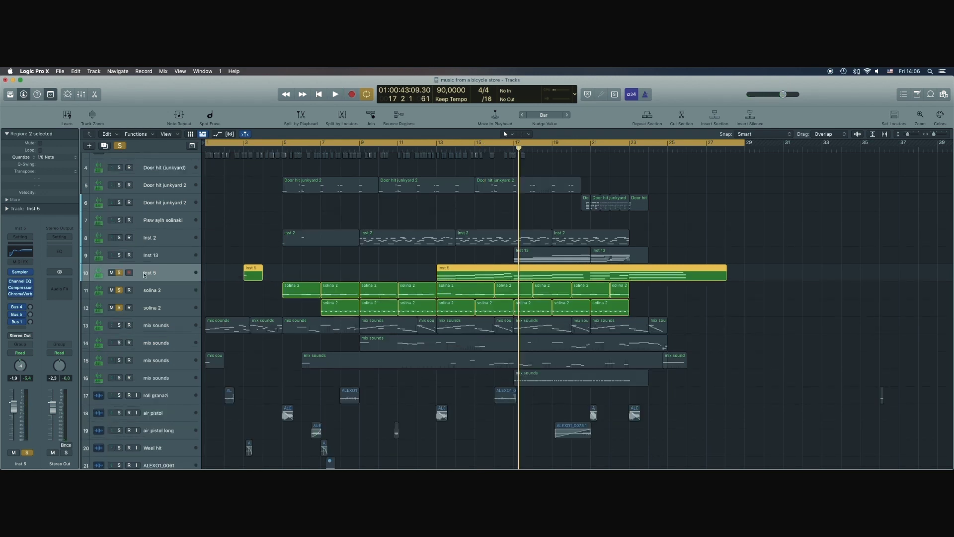
left_click(149, 237)
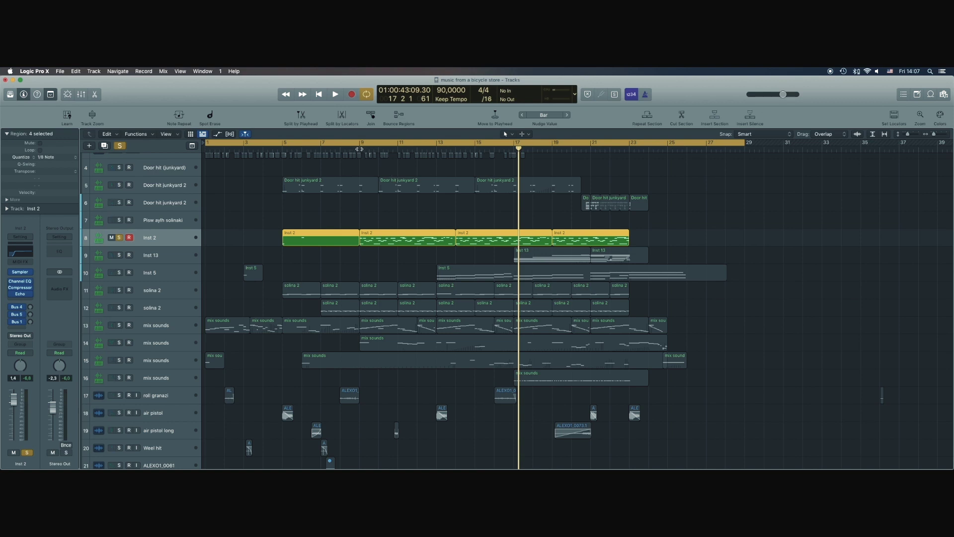
key("space")
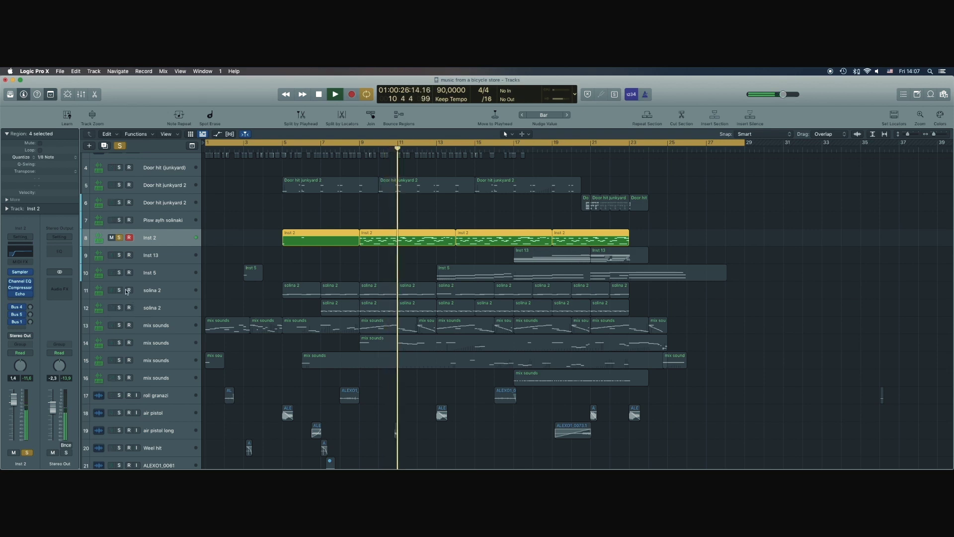
left_click_drag(119, 273, 119, 307)
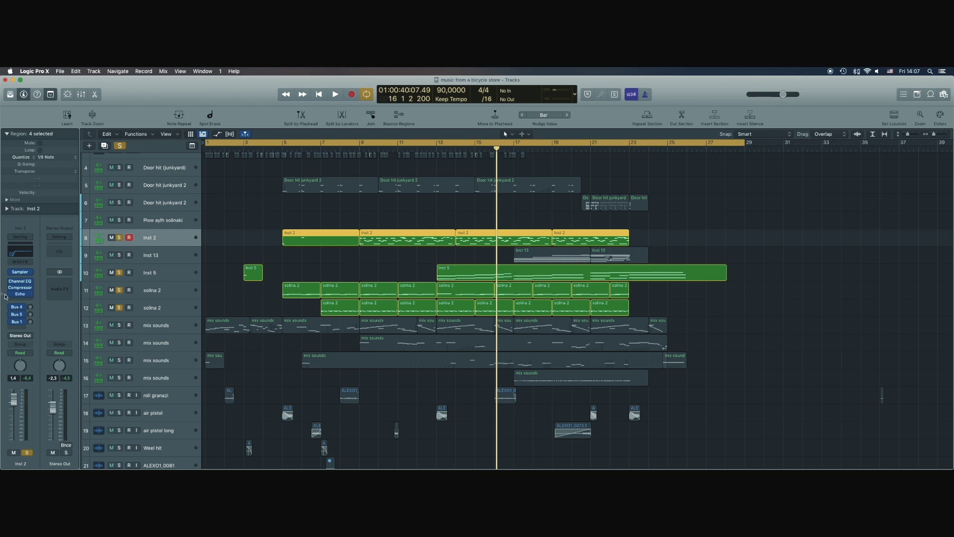
Solo Inst 13 and open its Arpeggiator plugin, moving the window to the upper right.
left_click(170, 254)
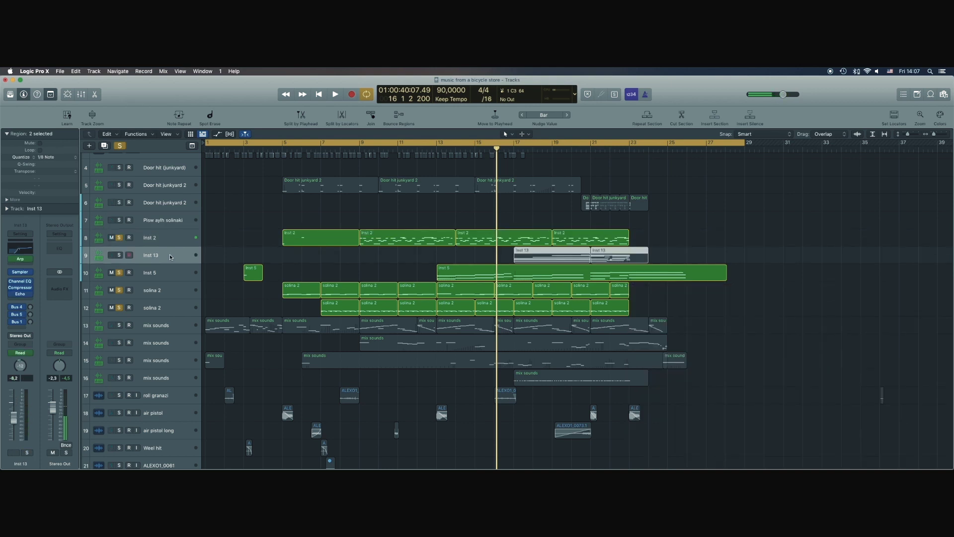
left_click(119, 256)
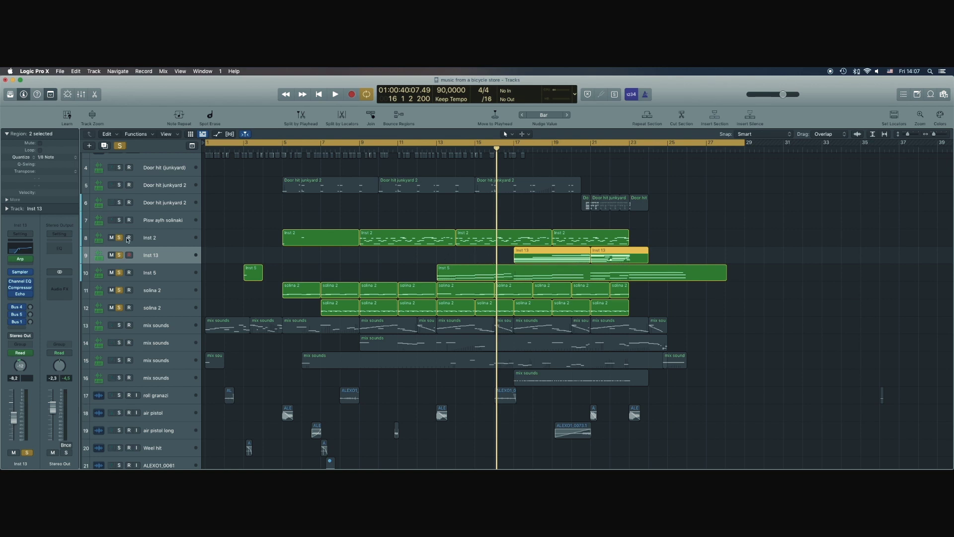
left_click(25, 259)
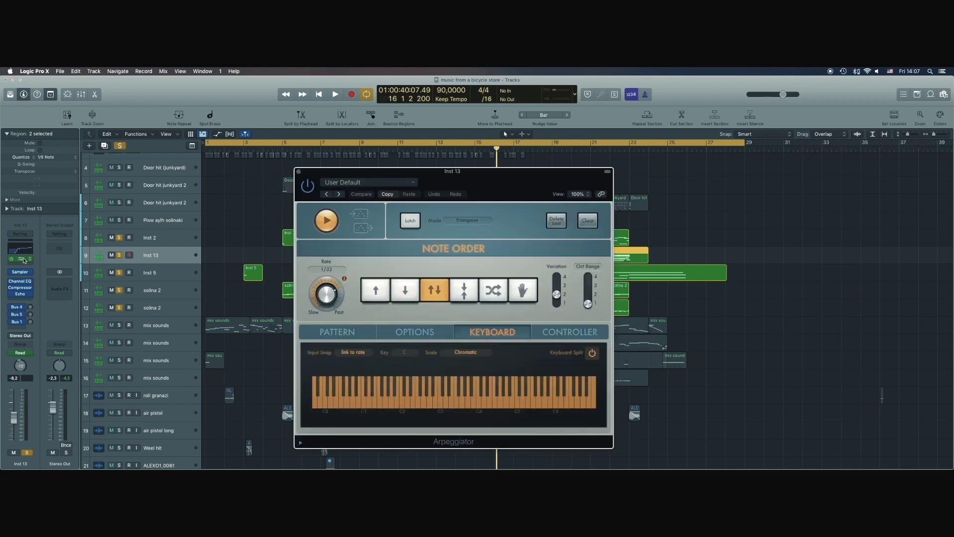
left_click_drag(437, 173, 774, 132)
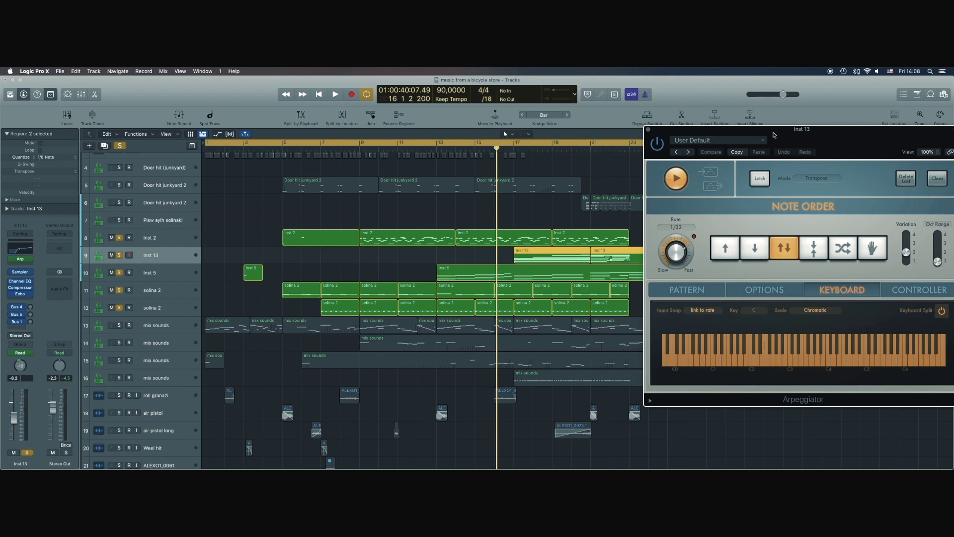
left_click_drag(774, 134, 778, 137)
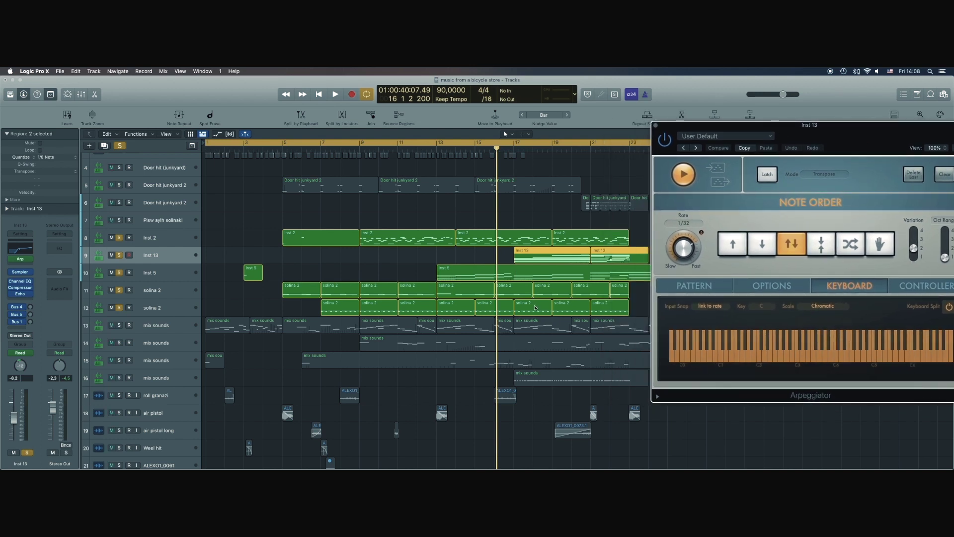
Replay the soloed tracks from a few bars back, shifting the Arpeggiator window aside.
left_click(457, 255)
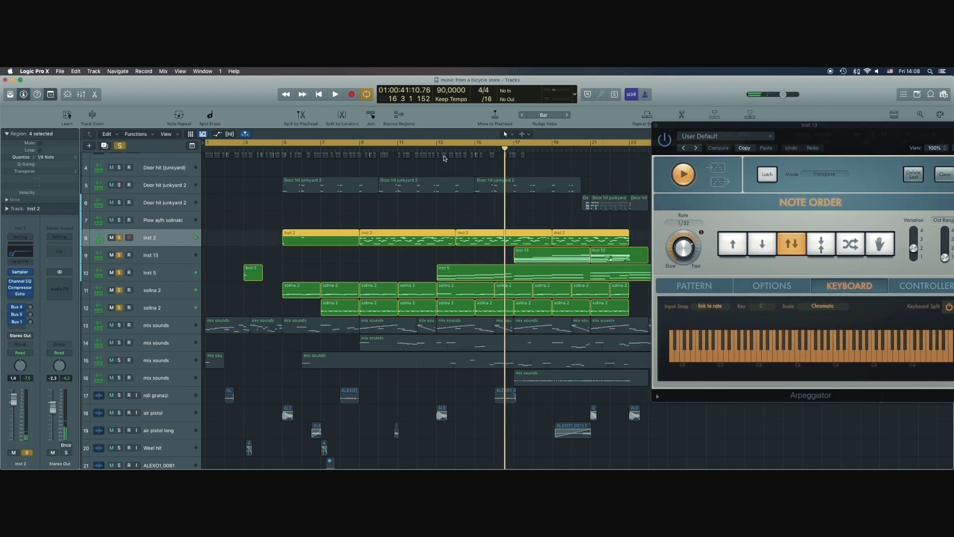
key("Return")
key("space")
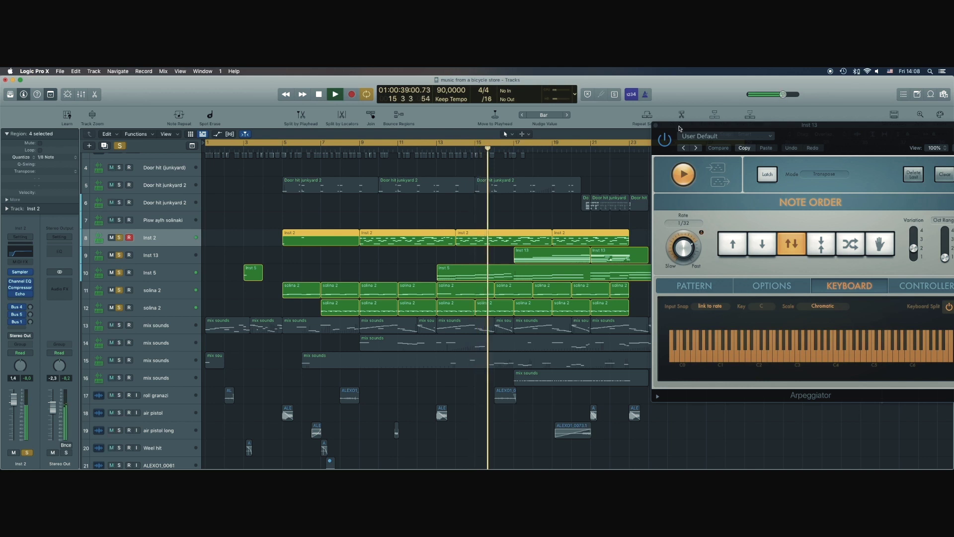
mouse_move(680, 127)
left_mouse_down()
mouse_move(713, 122)
mouse_move(701, 121)
left_mouse_up()
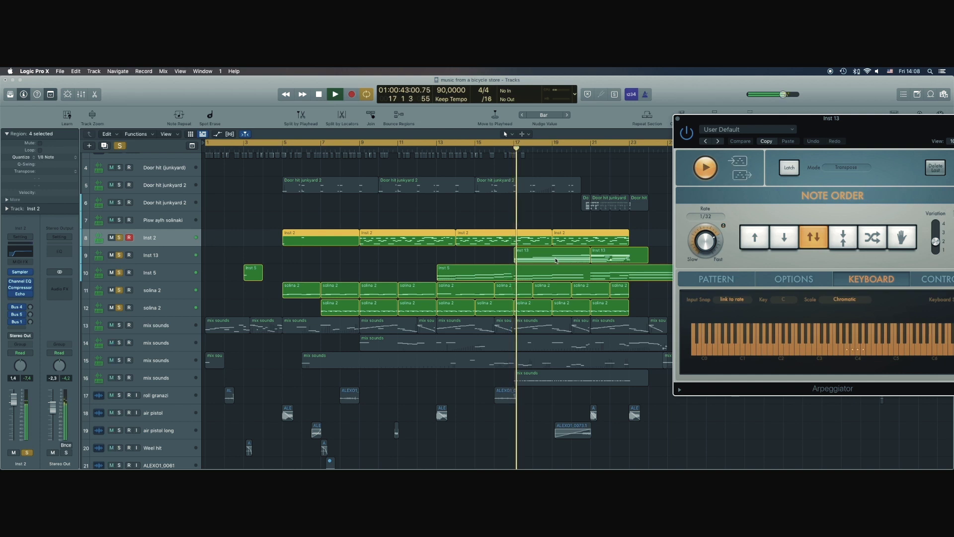
left_click(169, 255)
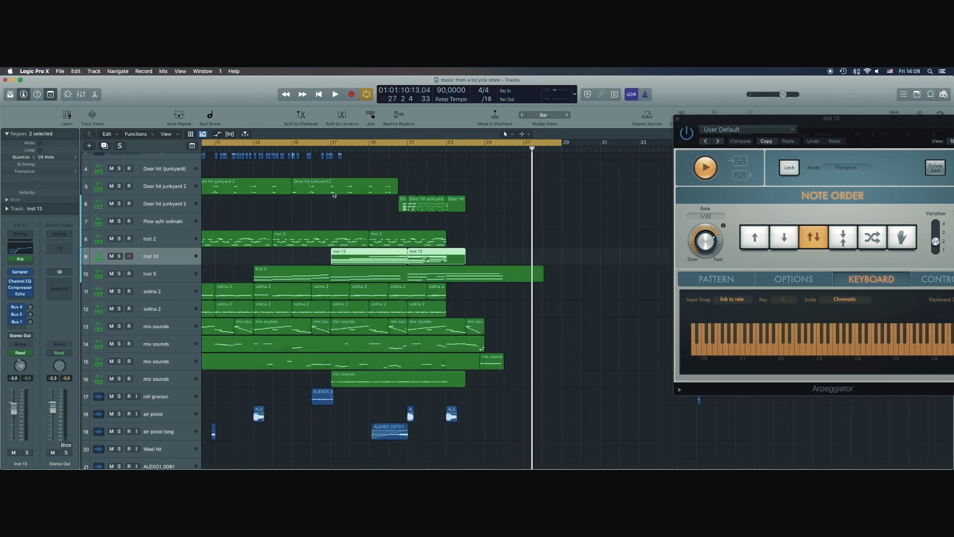
scroll(334, 195, "left", 1)
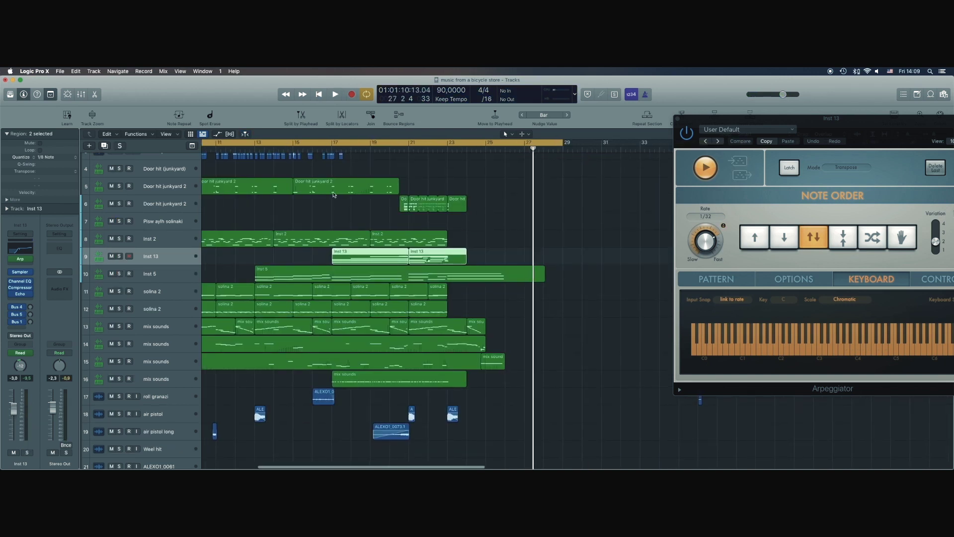